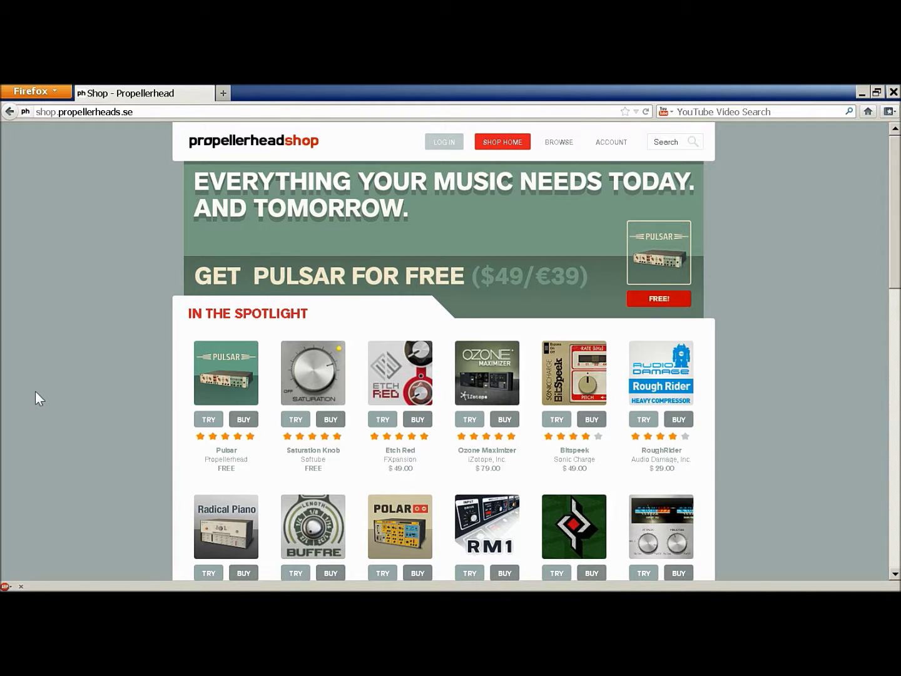
- Examine the rack extensions featured in the spotlight section of the Propellerhead shop
scroll(36, 392, "down", 1)
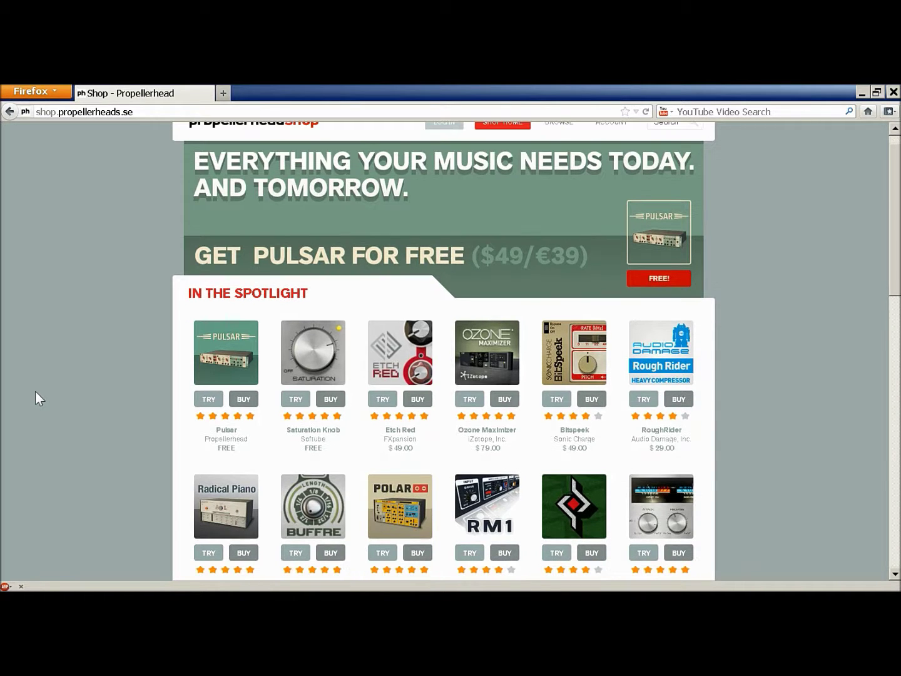
scroll(36, 394, "down", 3)
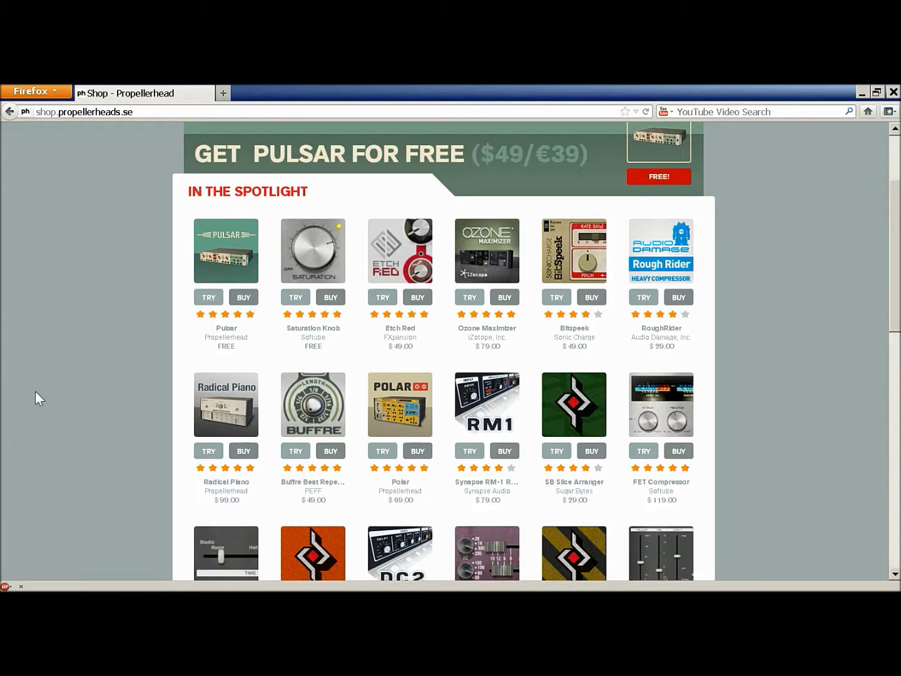
scroll(35, 391, "down", 4)
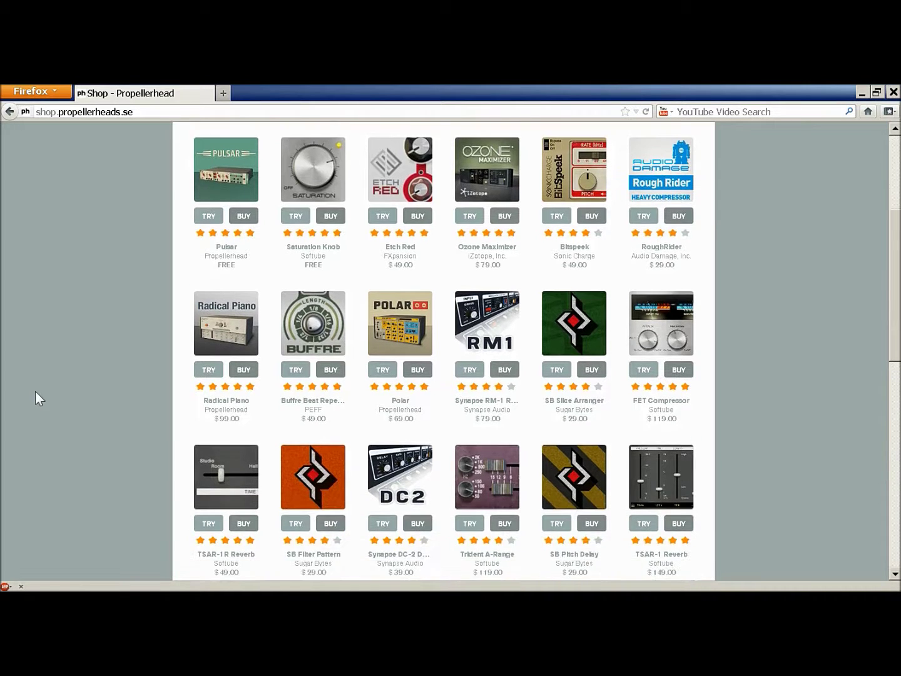
scroll(35, 392, "down", 3)
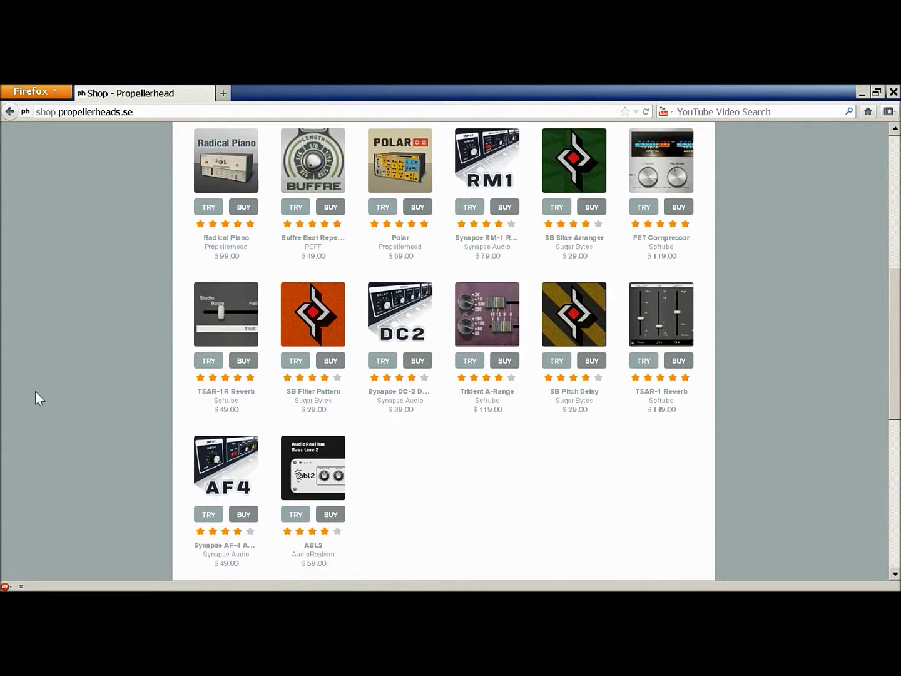
scroll(35, 392, "up", 2)
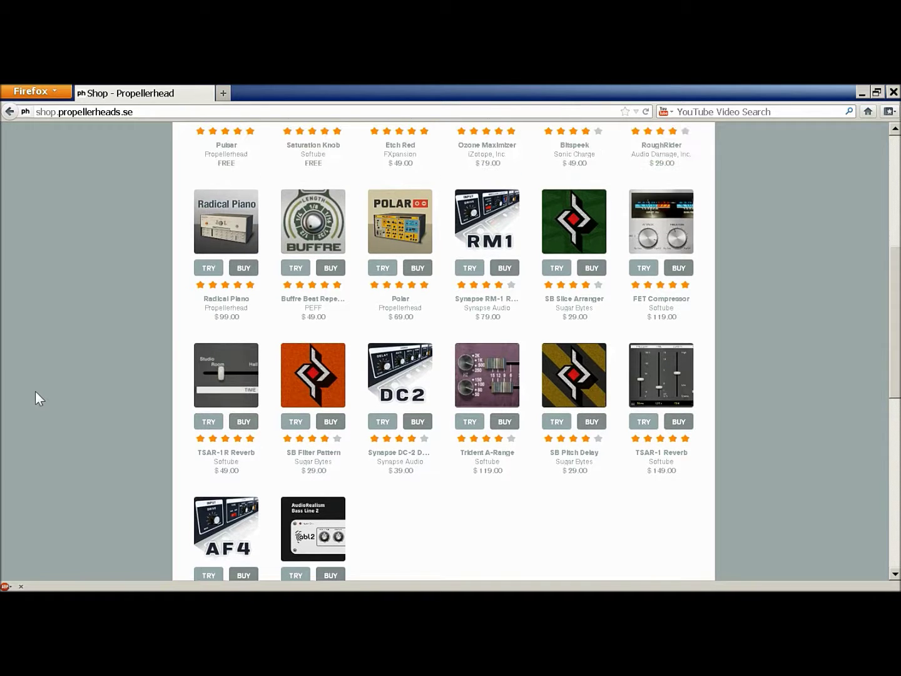
scroll(36, 394, "up", 4)
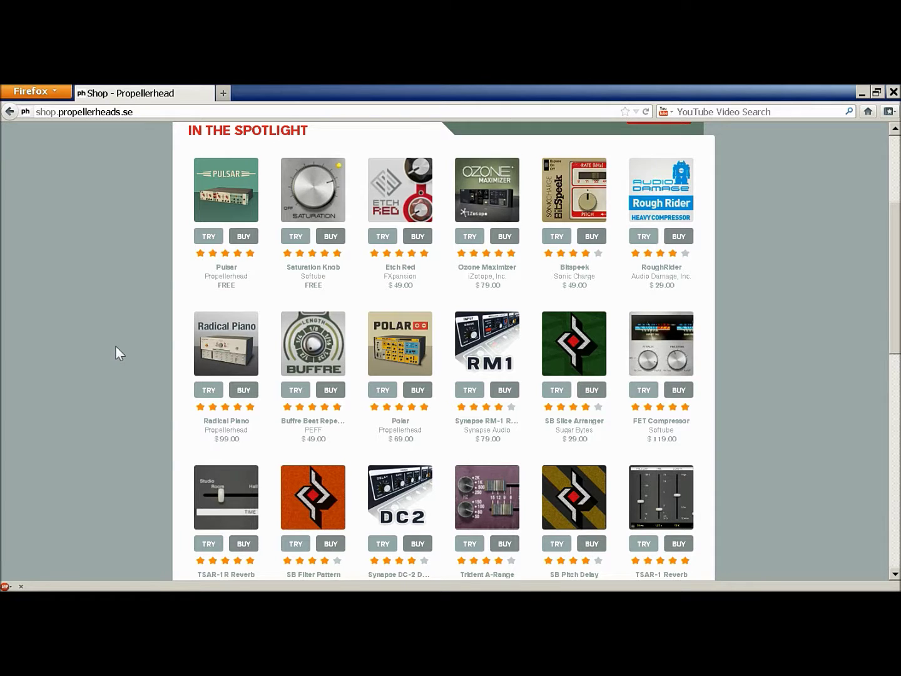
scroll(115, 346, "down", 3)
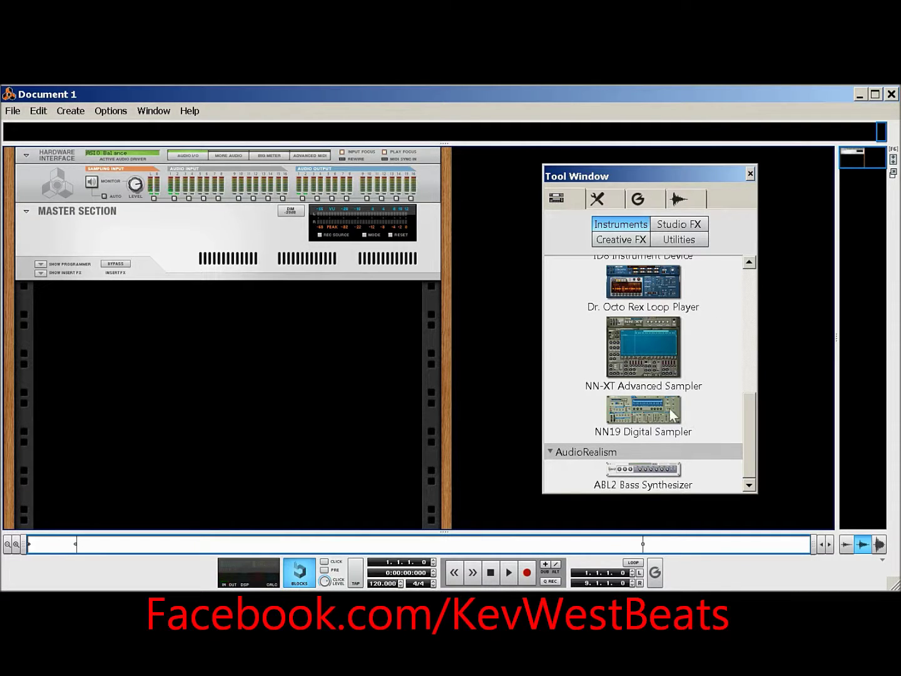
- In Reason, look through the available Studio FX and Creative FX devices, including those by Propellerhead Software and Peff
left_click(684, 223)
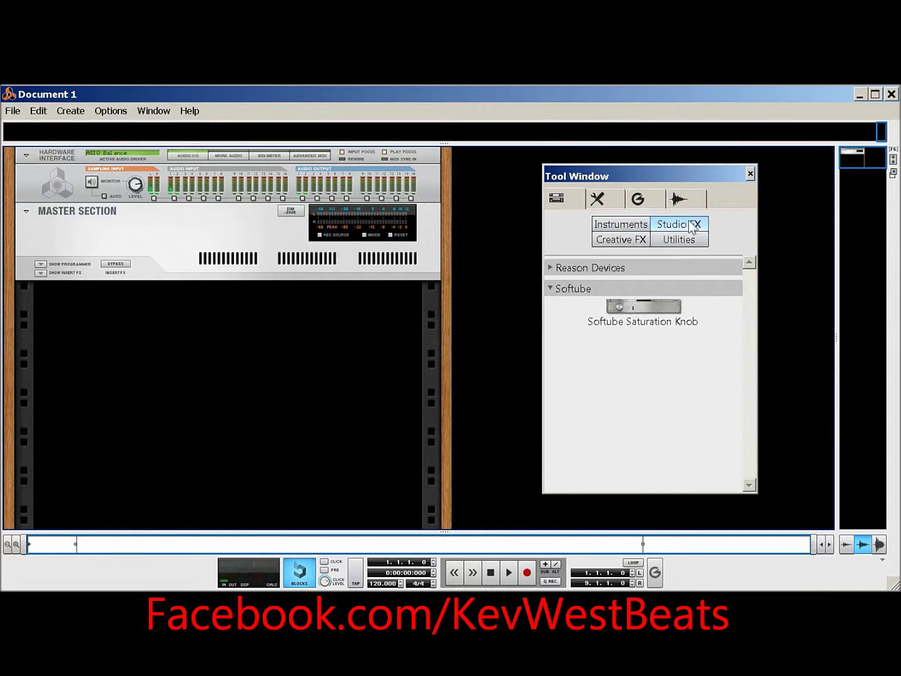
left_click(620, 238)
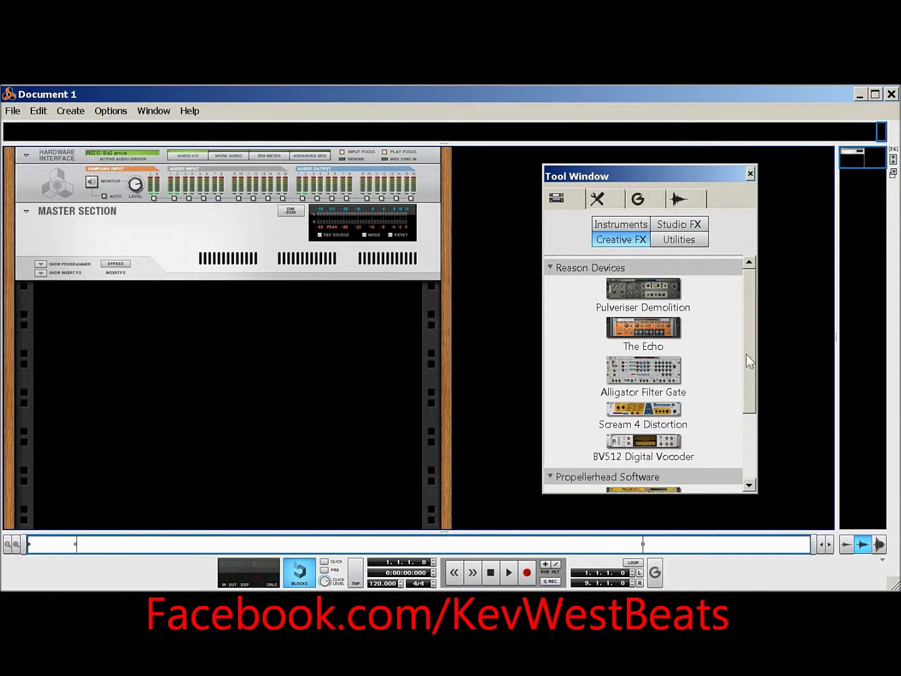
left_click_drag(746, 354, 755, 446)
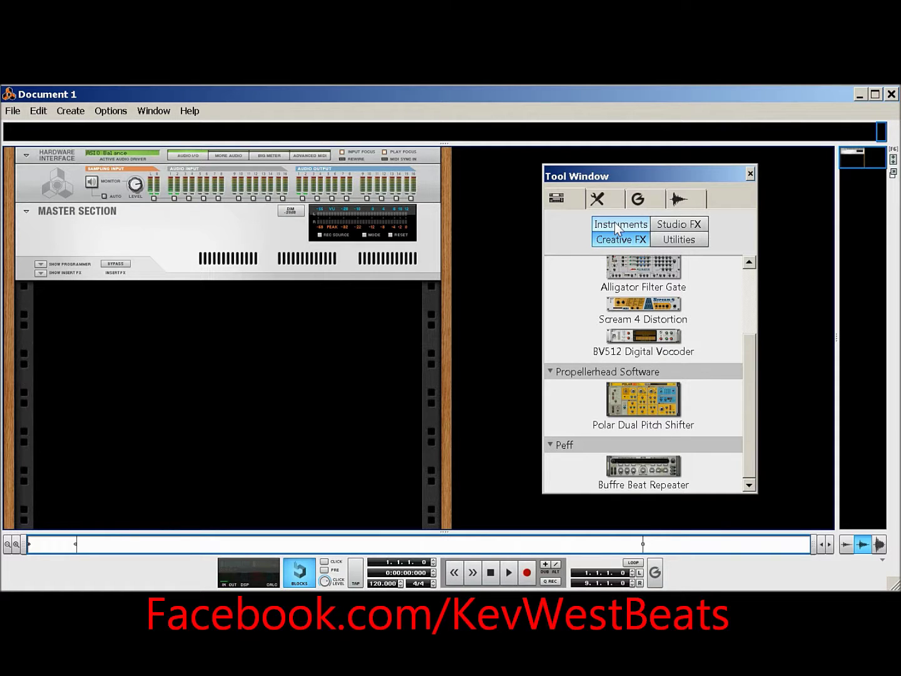
- Add a SubTractor Analog Synthesizer from the instruments to the rack
left_click(621, 223)
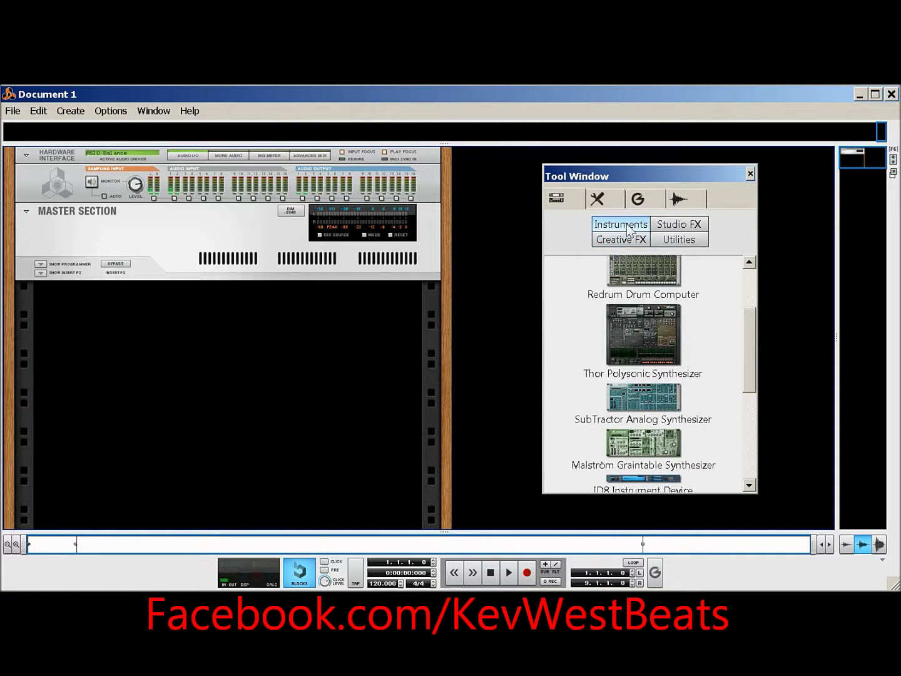
left_click(654, 403)
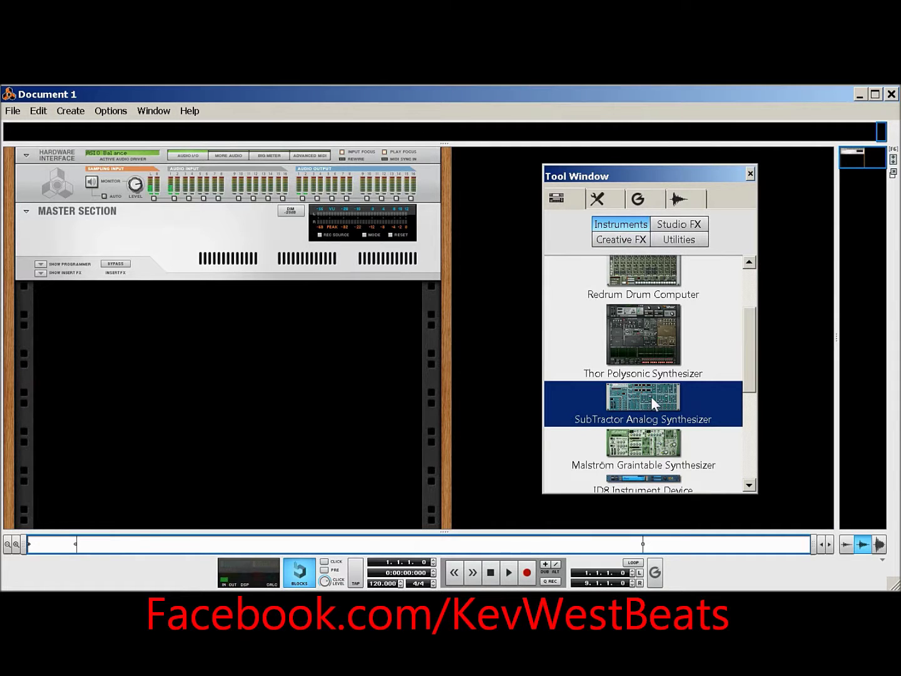
double_click(652, 396)
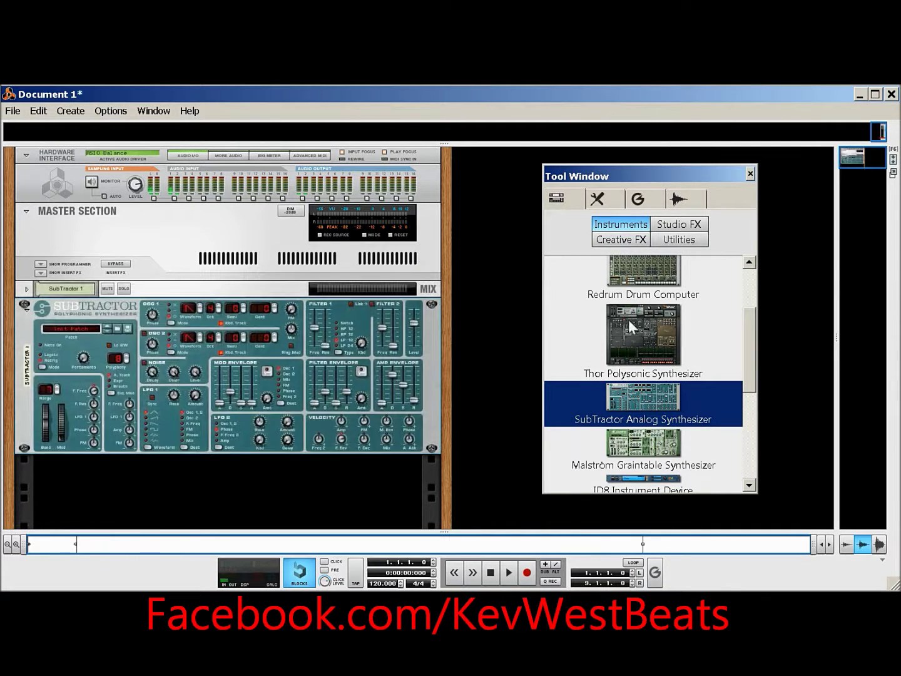
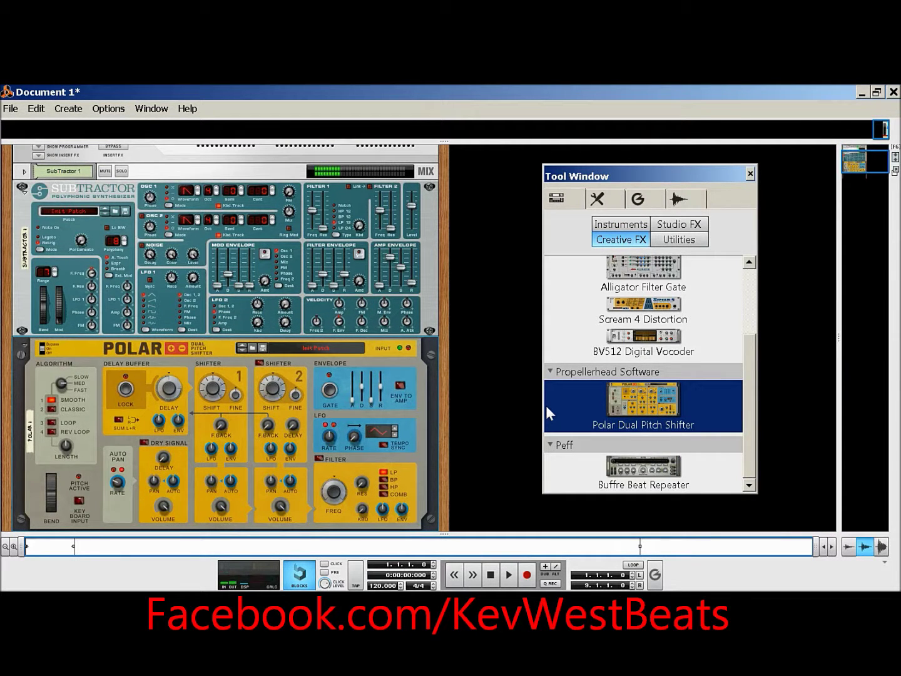
- Browse the Polar device's Micropitch patches, auditioning the ones from the Detune chorus patch back to the first in the folder
left_click(251, 346)
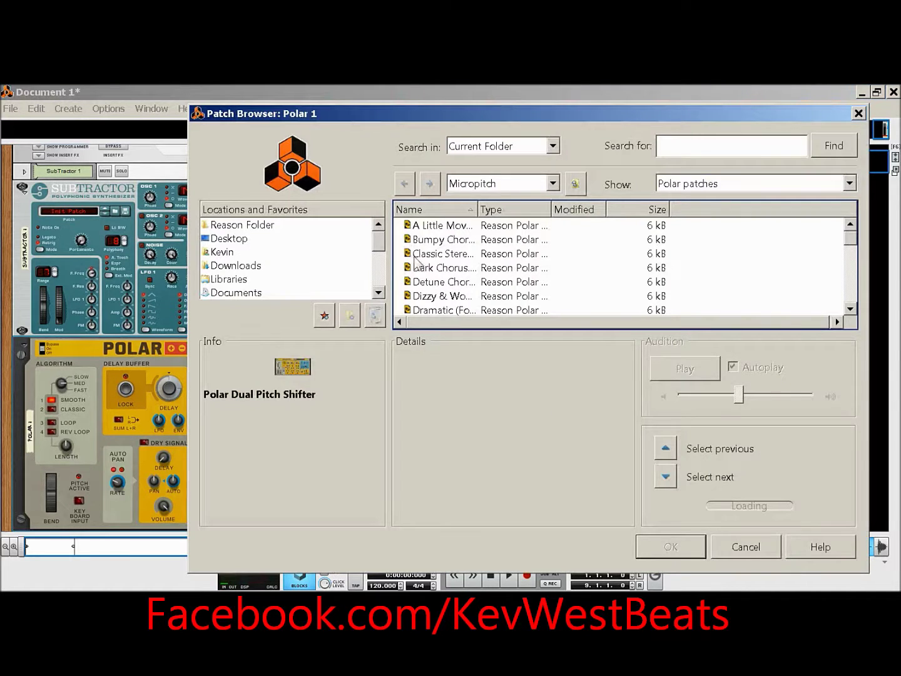
left_click(447, 283)
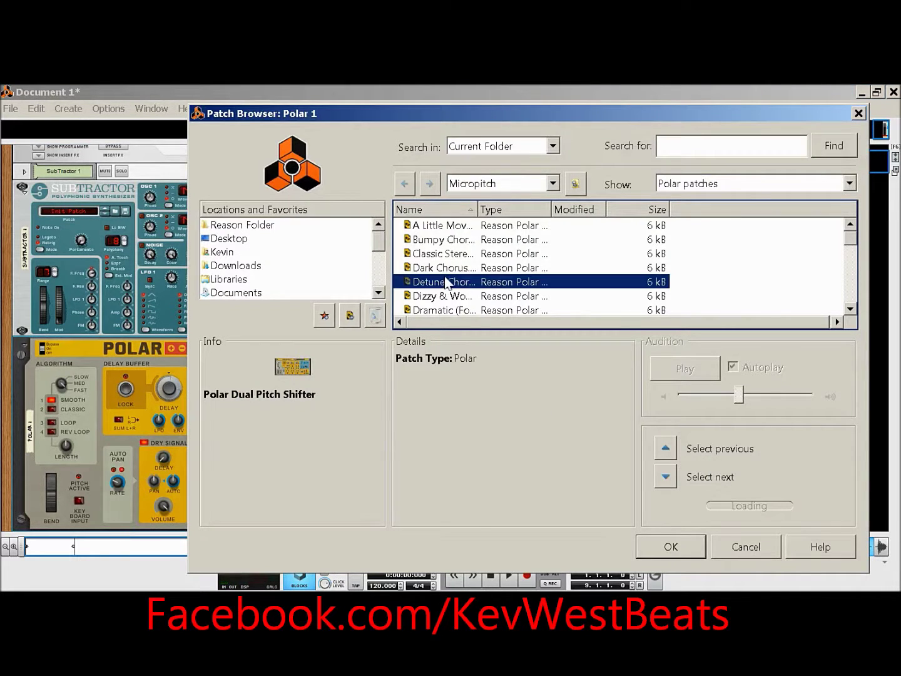
key("Up")
key("Up")
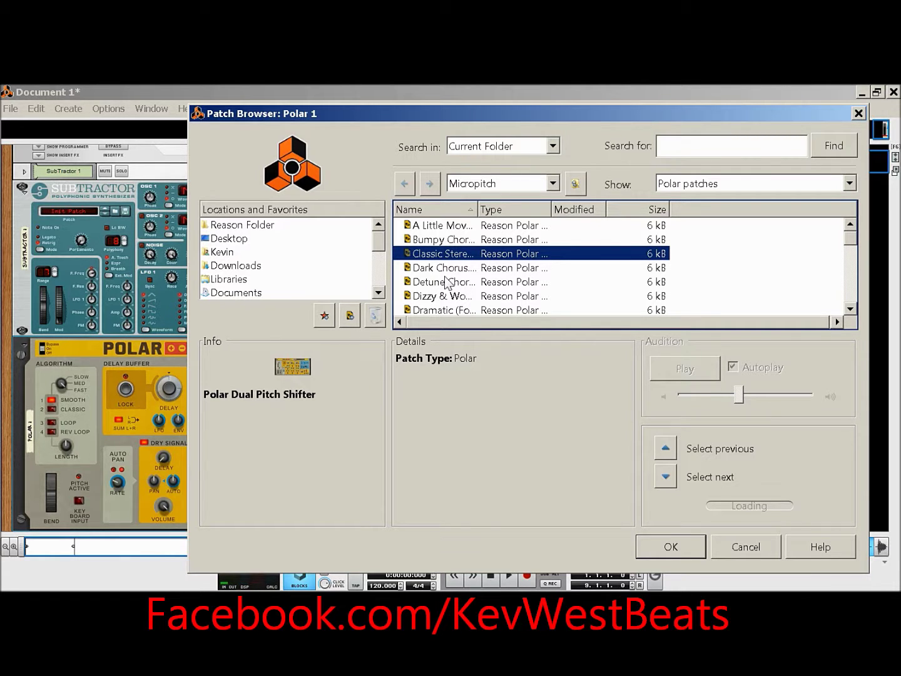
key("Up")
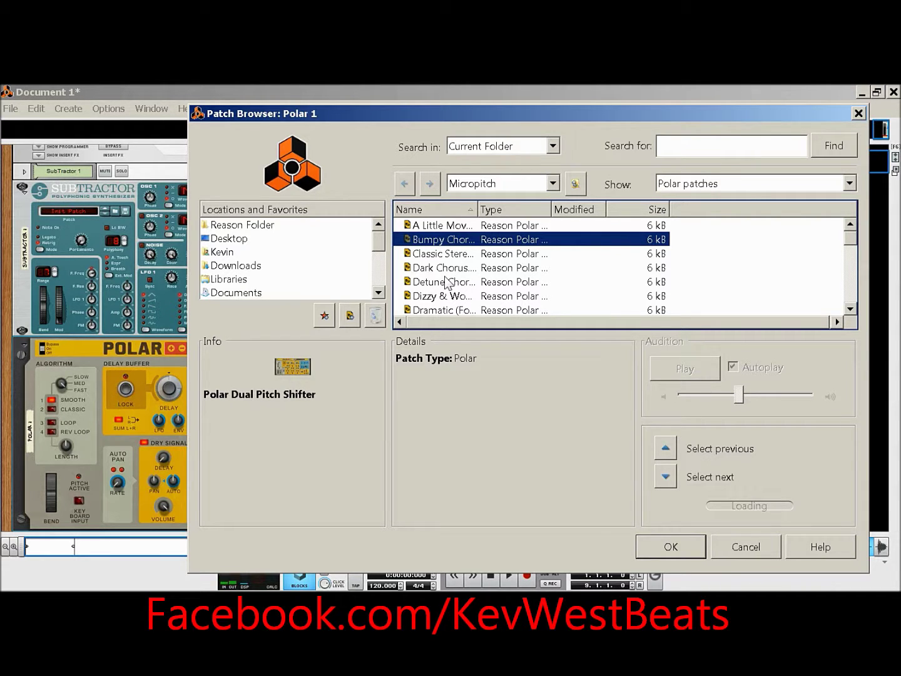
key("Up")
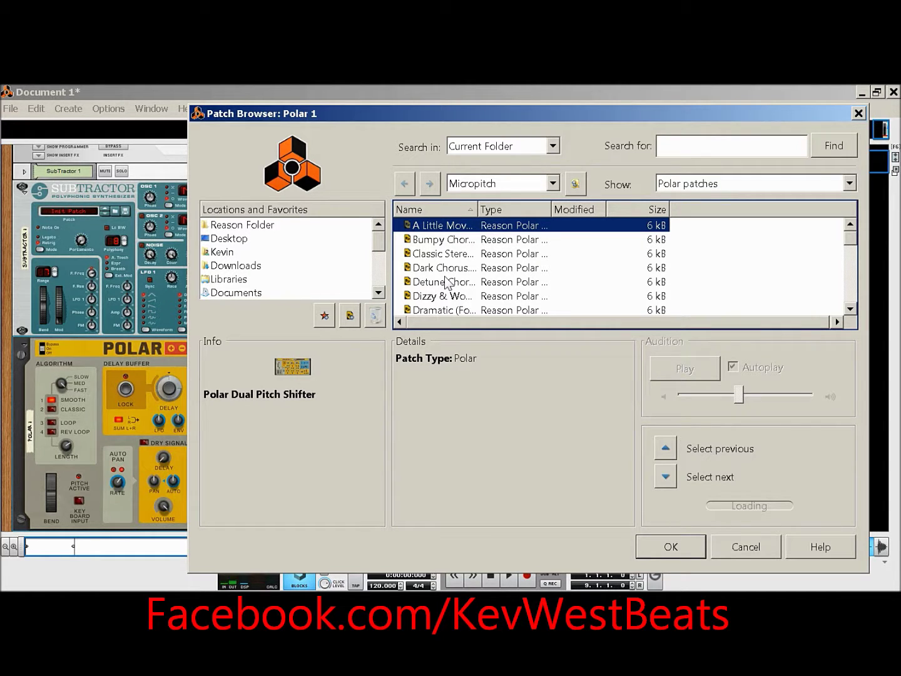
- Audition the Detune, Dramatic, Dizzy and Extreme patches in the Micropitch folder
left_click(447, 283)
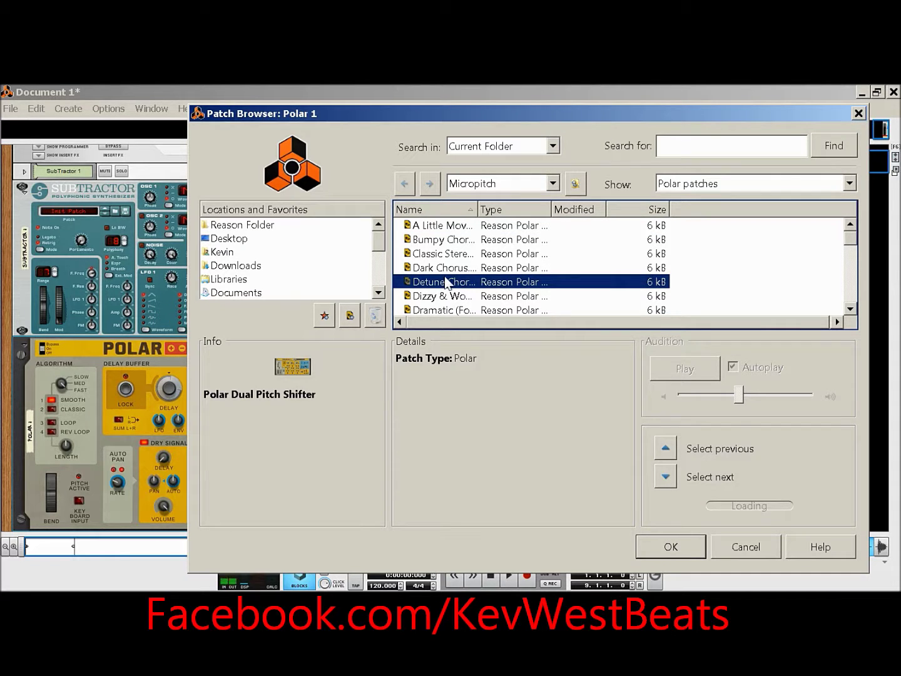
left_click(449, 310)
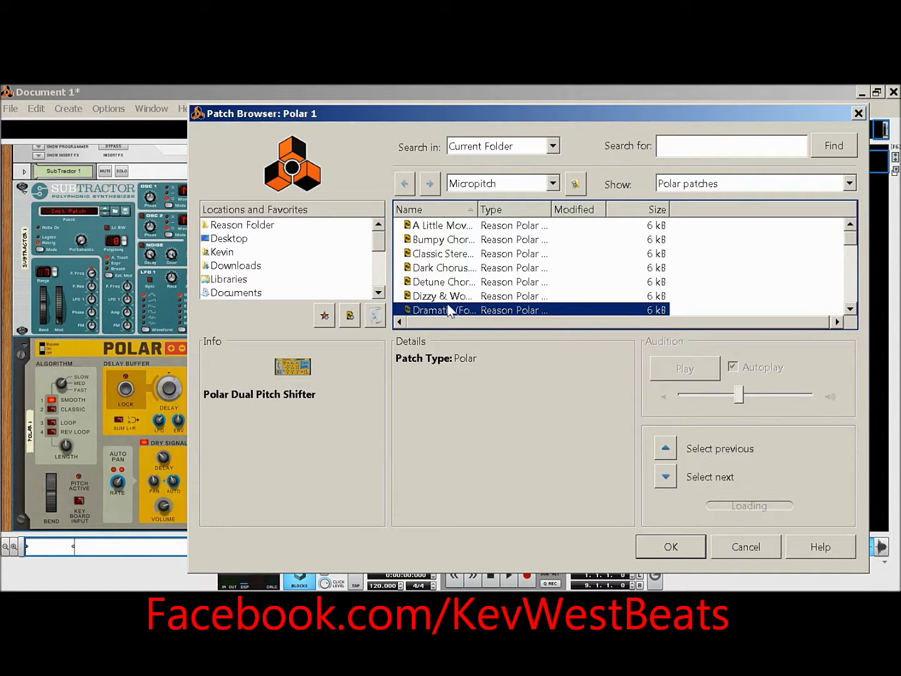
key("Up")
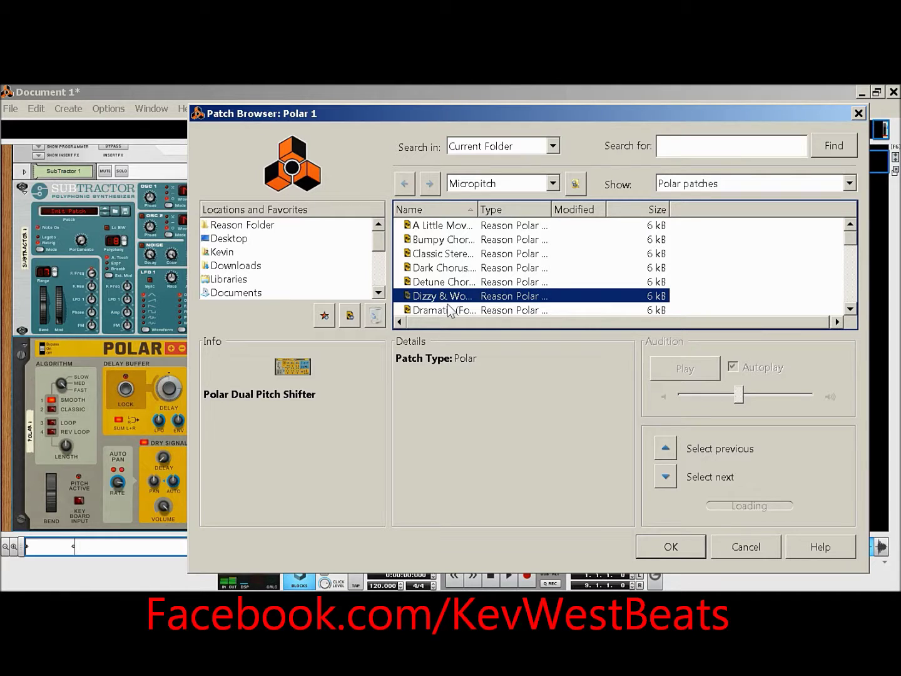
key("Down")
key("Down")
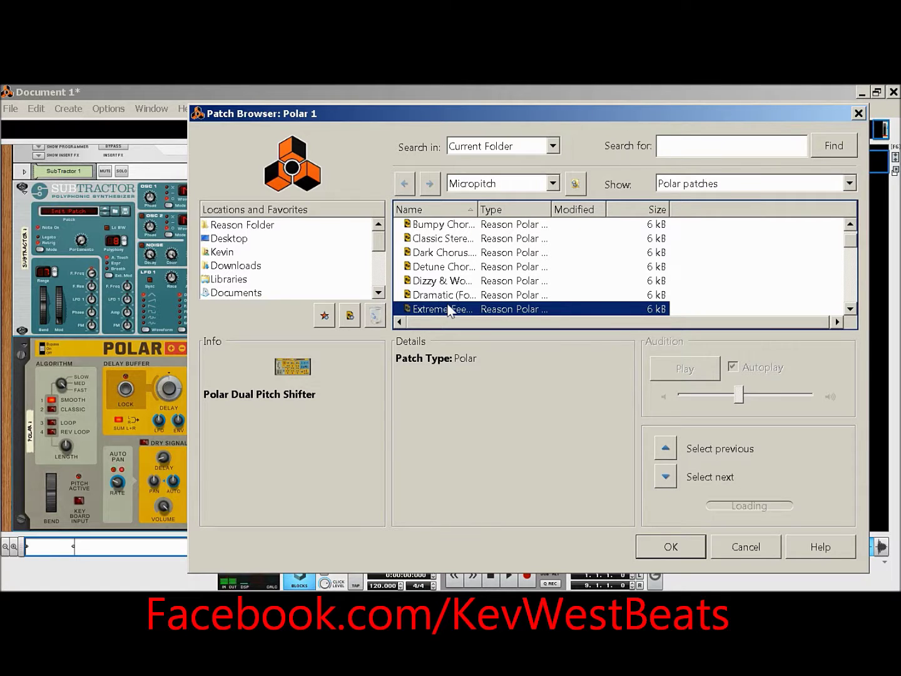
- Audition the first two patches of the Harmonizing folder under Polar Dual Pitch Shifter, and close the patch browser without loading one
left_click(492, 184)
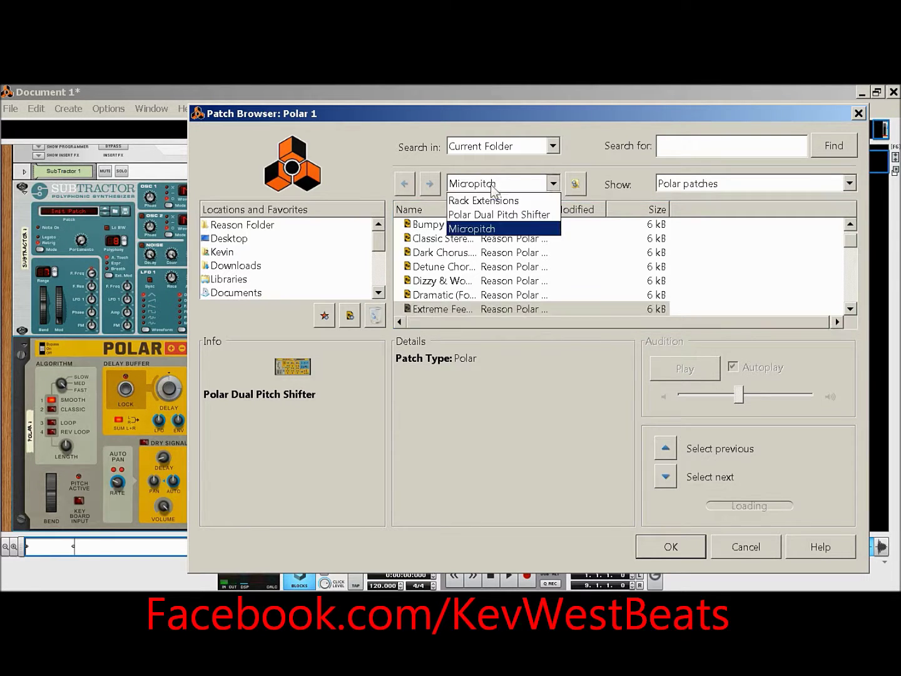
left_click(482, 216)
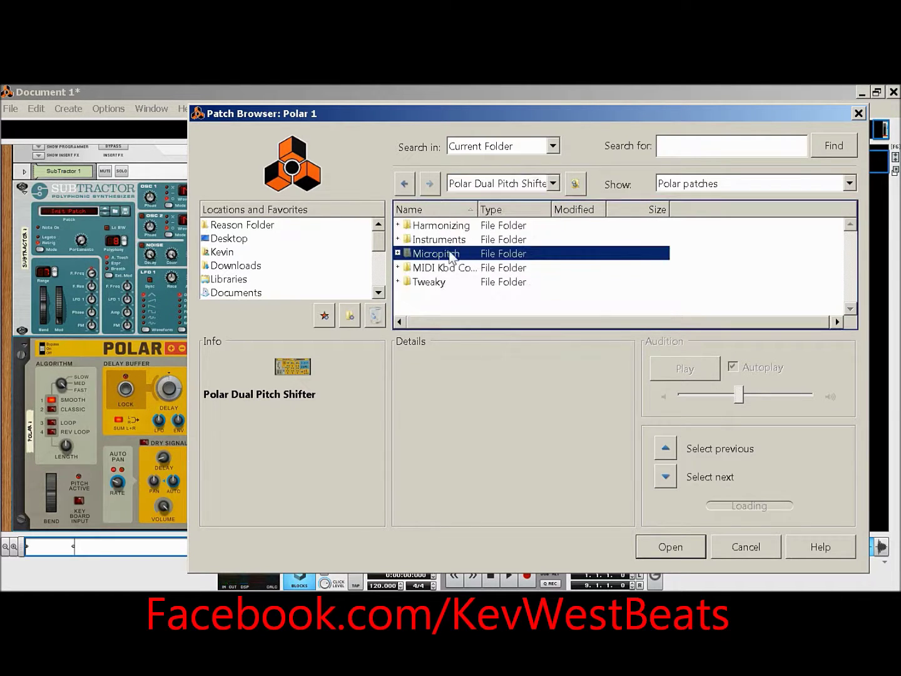
key("Up")
key("Up")
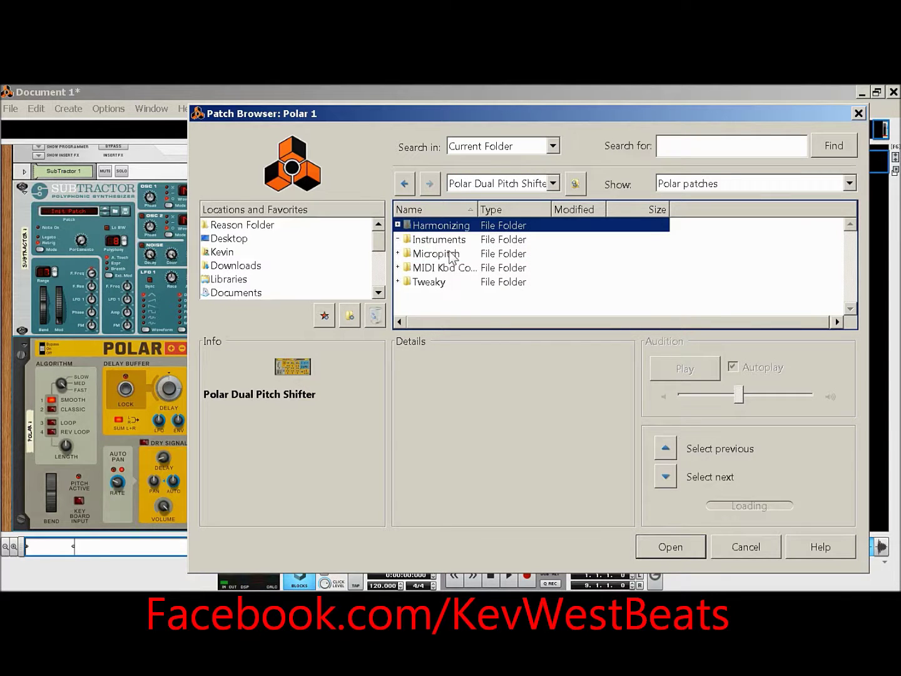
key("Right")
key("Down")
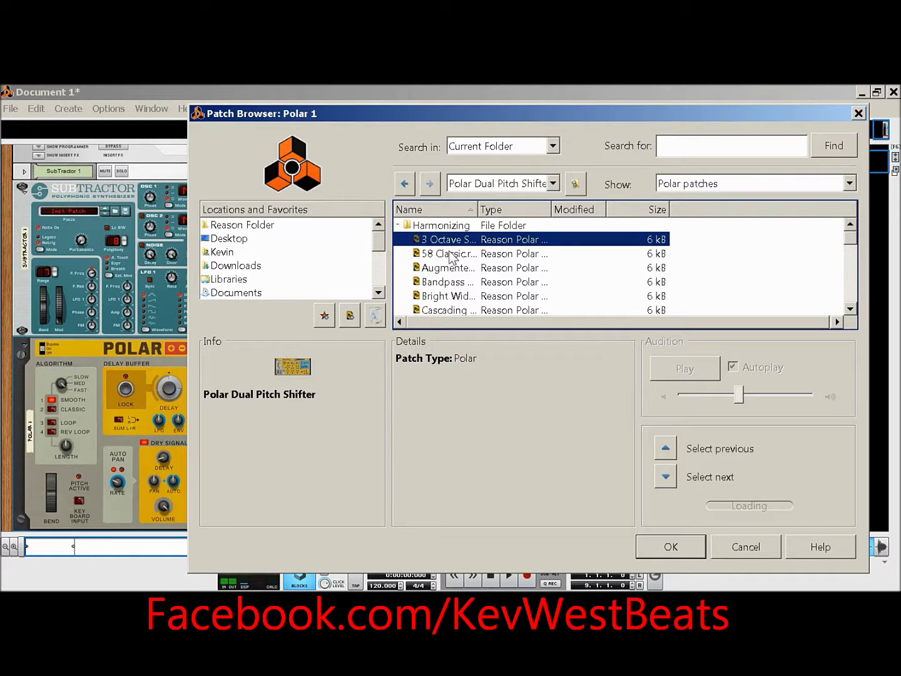
key("Down")
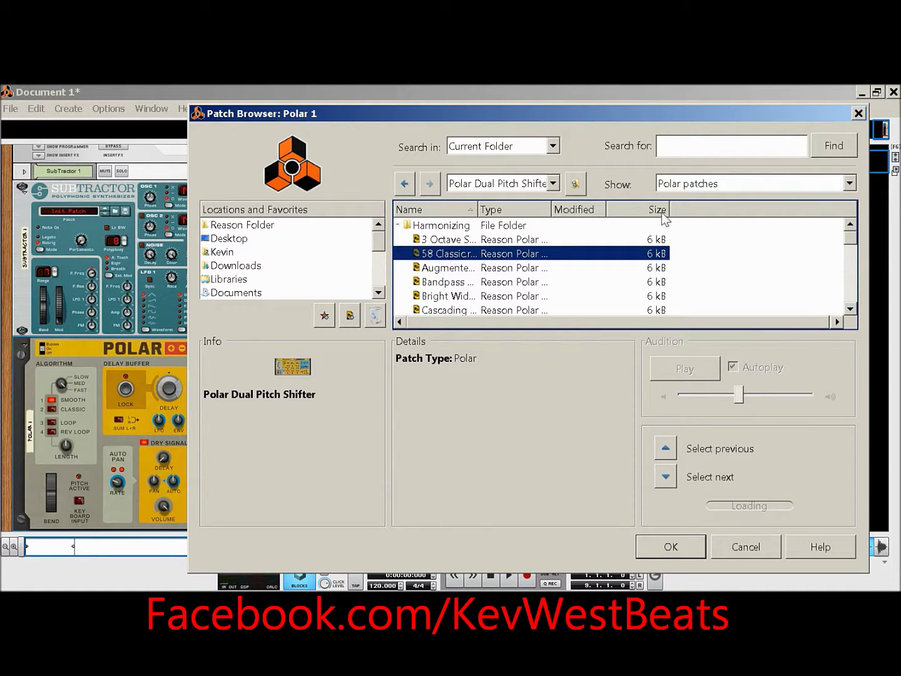
left_click(859, 114)
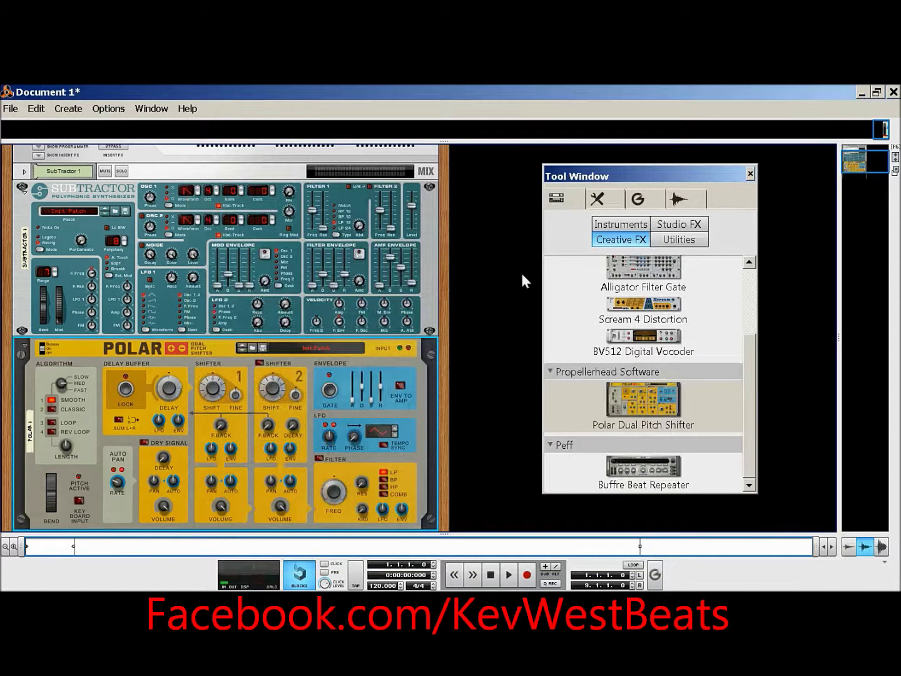
- Delete the Polar device from the rack and add a Buffre Beat Repeater beneath the SubTractor
left_click(42, 346)
key("Delete")
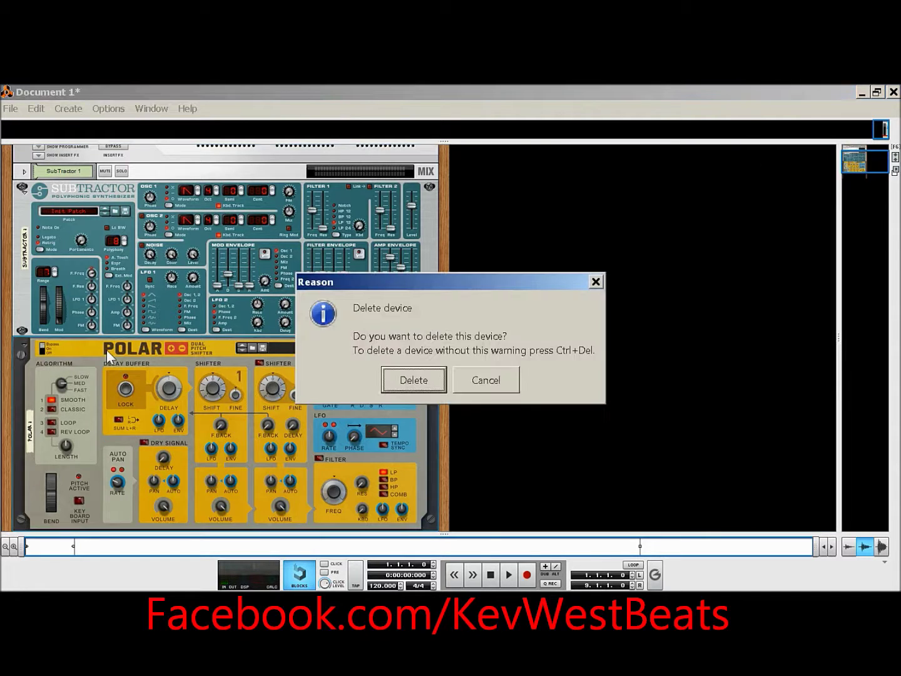
key("Return")
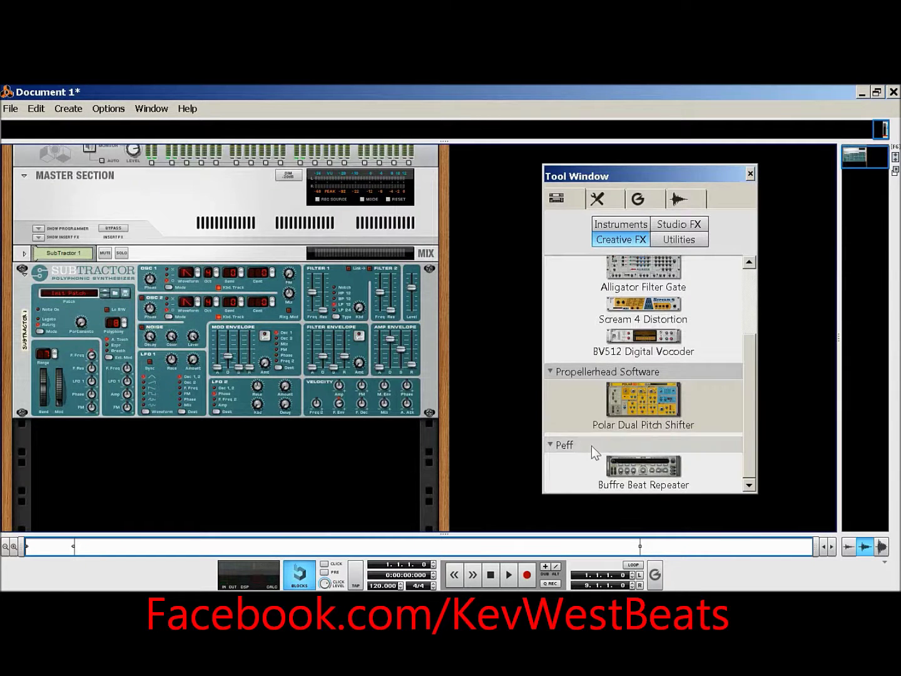
left_click_drag(639, 466, 36, 401)
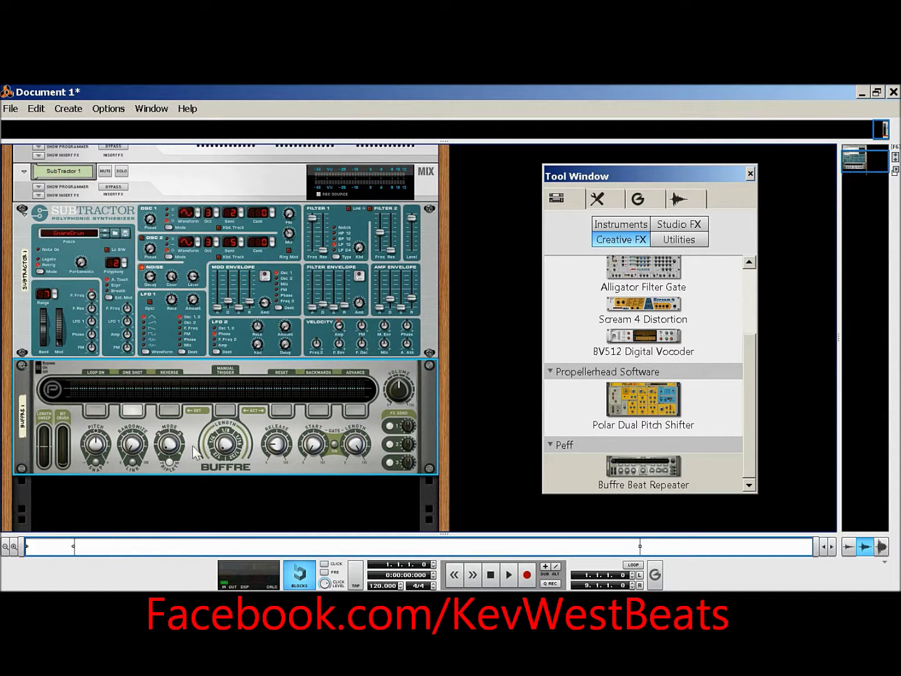
- Inspect the Buffre's controls and its sequencer track, and return to the rack view
left_click_drag(232, 450, 207, 412)
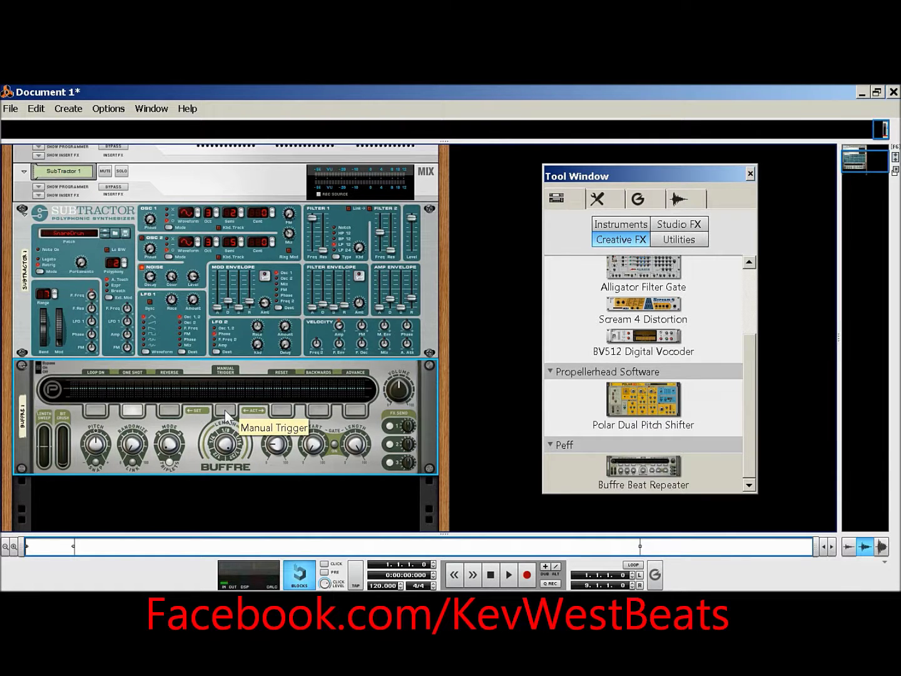
key("Tab")
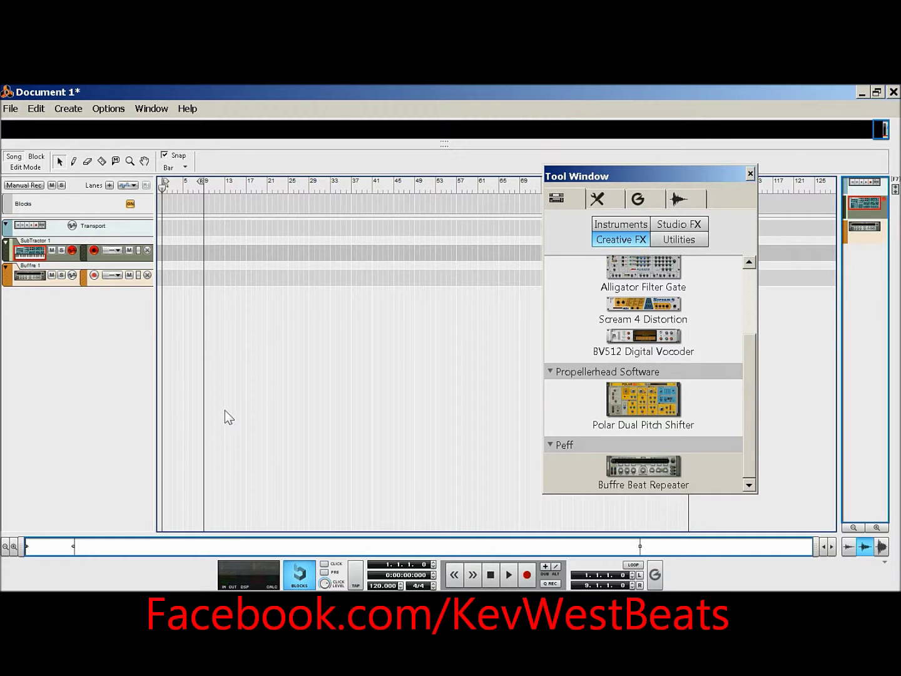
key("F6")
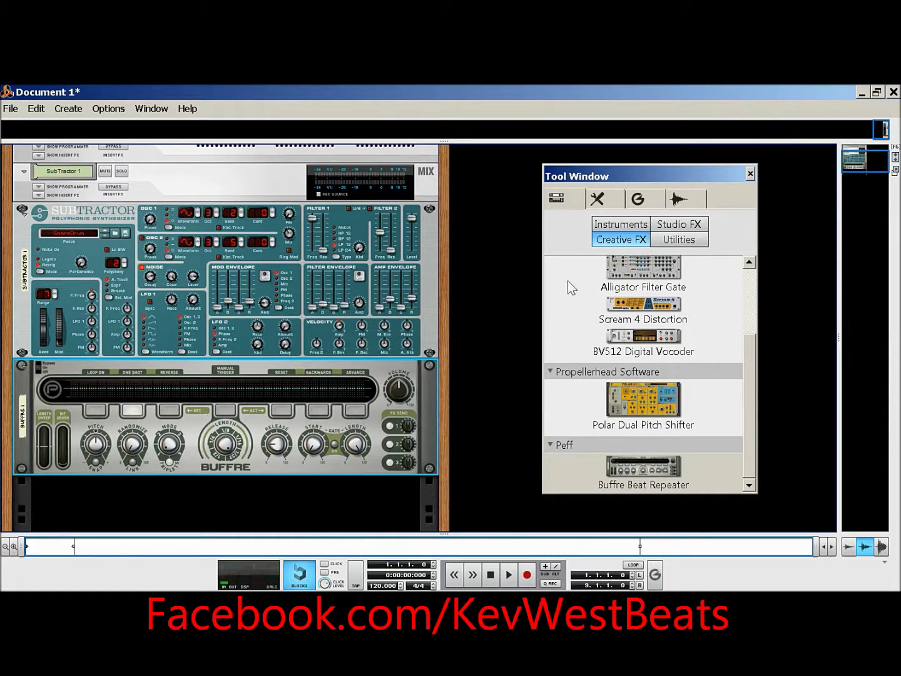
- Delete the SubTractor together with all devices, tracks and channels in its device group
left_click(431, 240)
key("Delete")
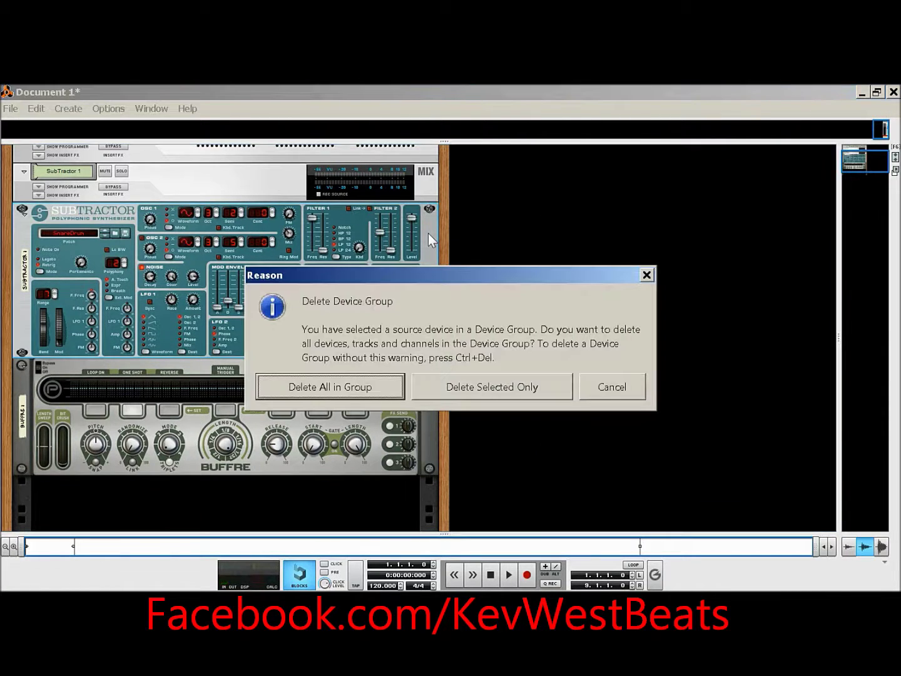
key("Return")
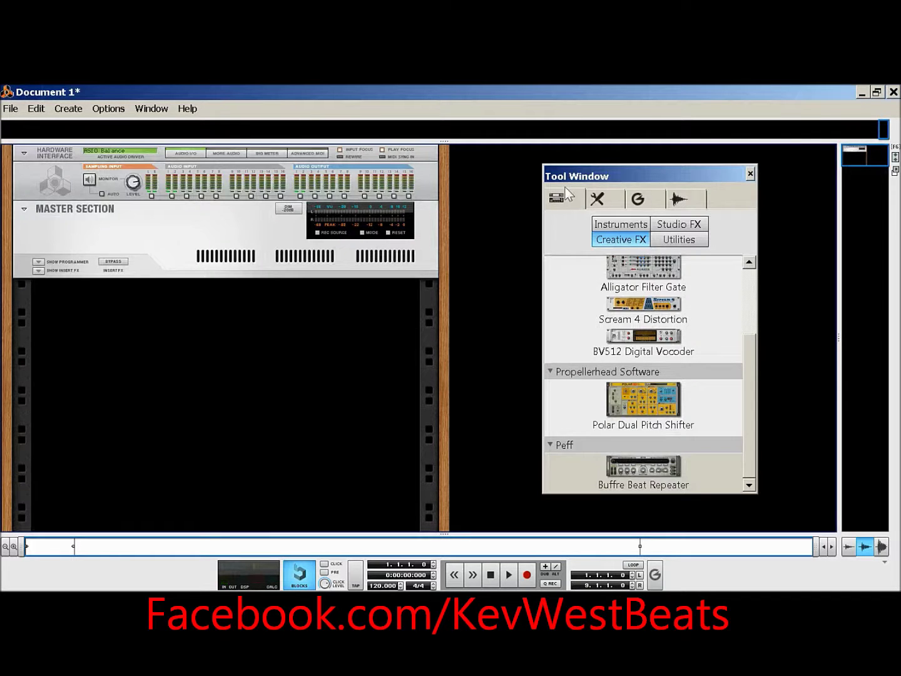
- Add an AudioRealism ABL2 Bass Synthesizer to the empty rack
left_click(605, 222)
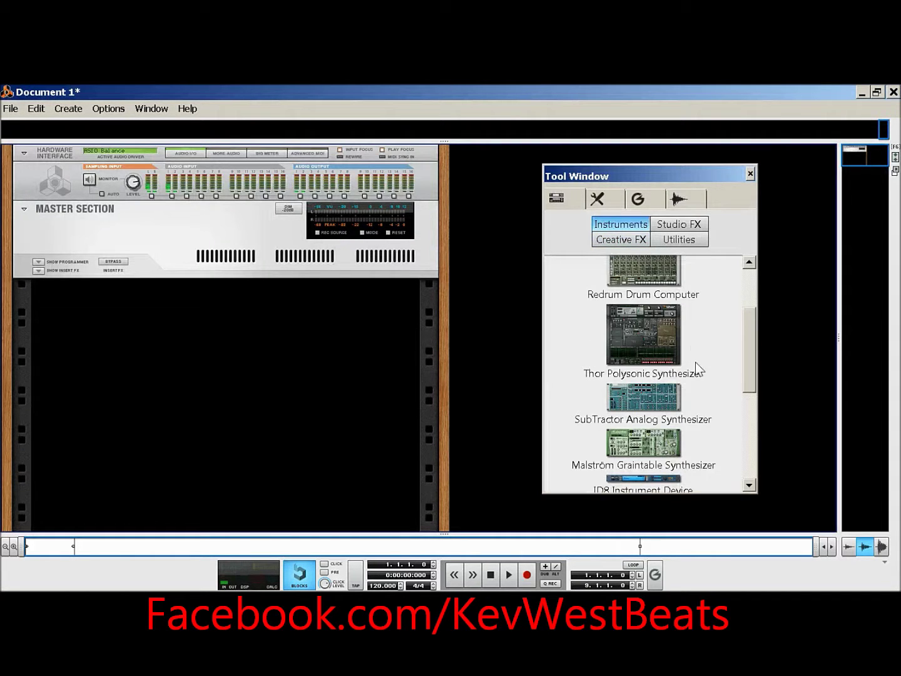
left_click(749, 483)
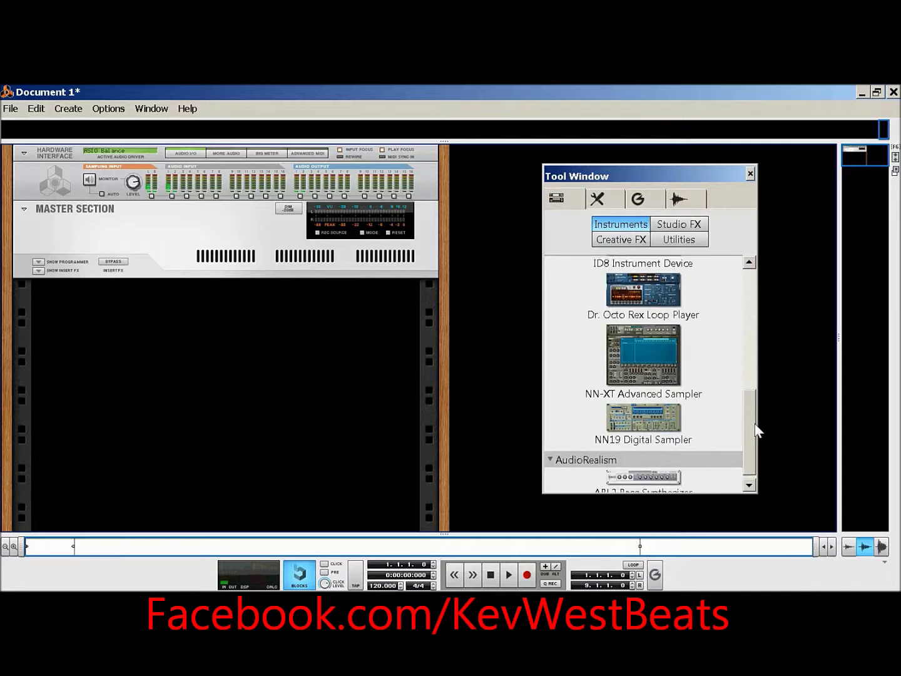
left_click(749, 484)
double_click(644, 477)
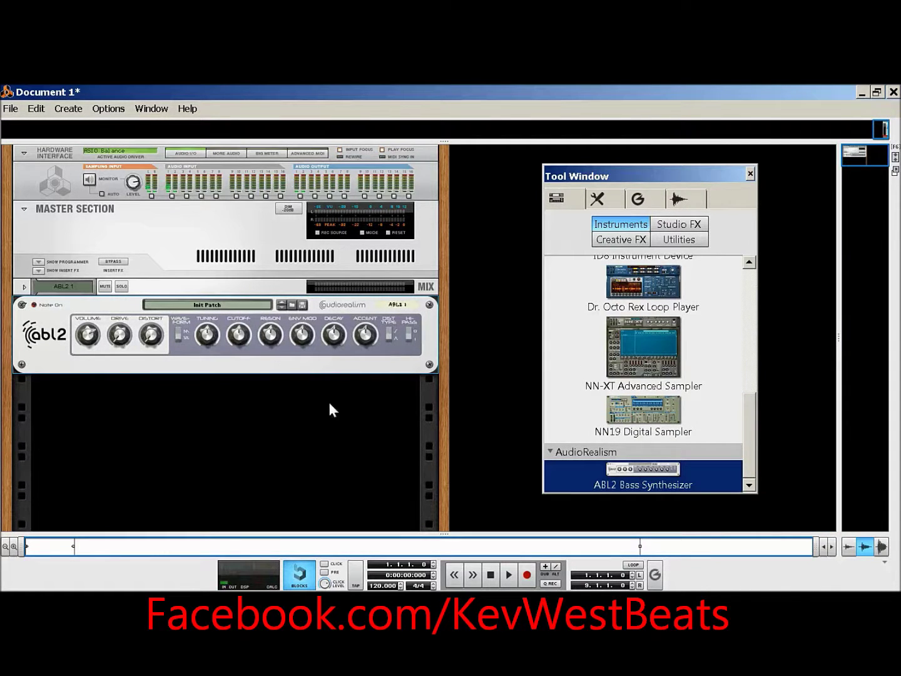
- Load the Electric Bass Type A patch into the ABL2 and raise its Decay and Accent
left_click(292, 306)
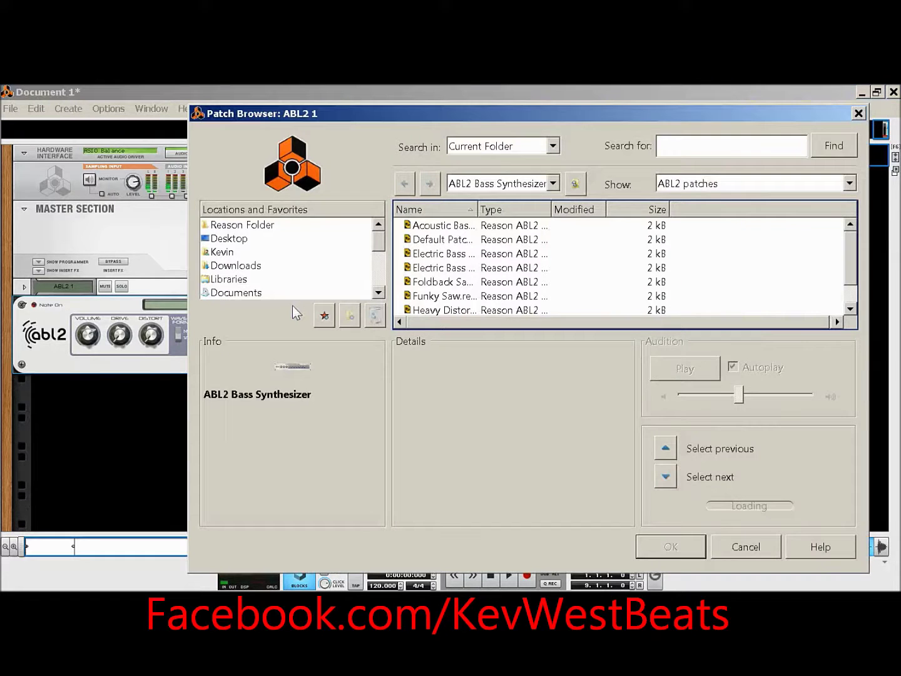
left_click(445, 288)
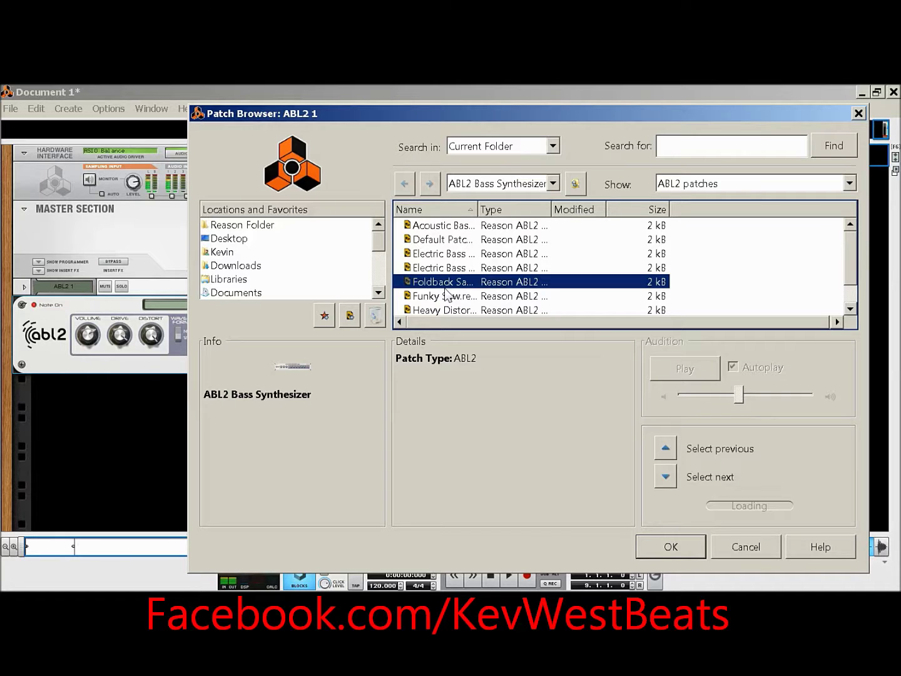
key("Up")
key("Up")
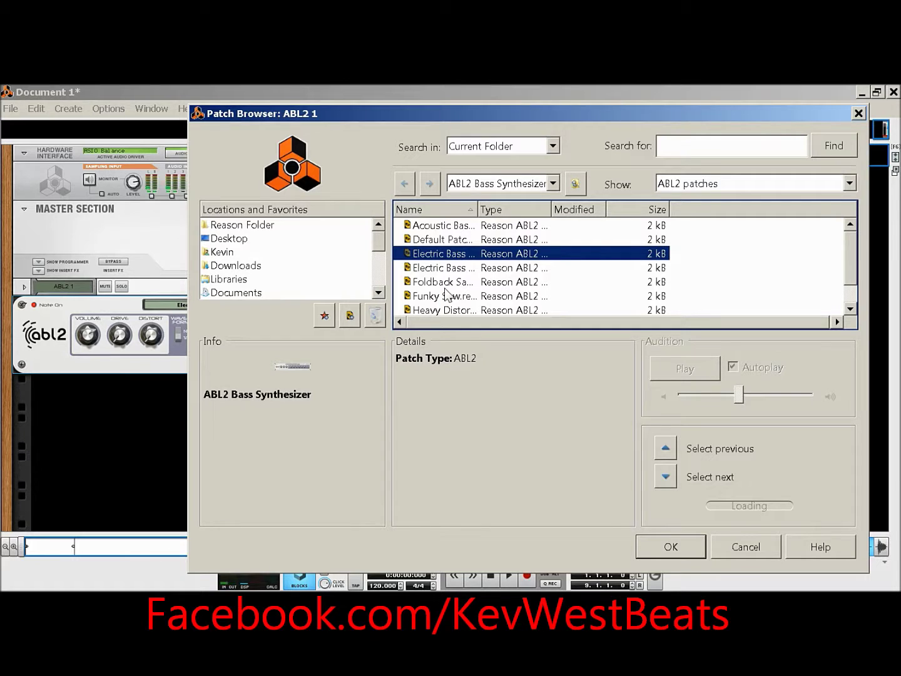
key("Return")
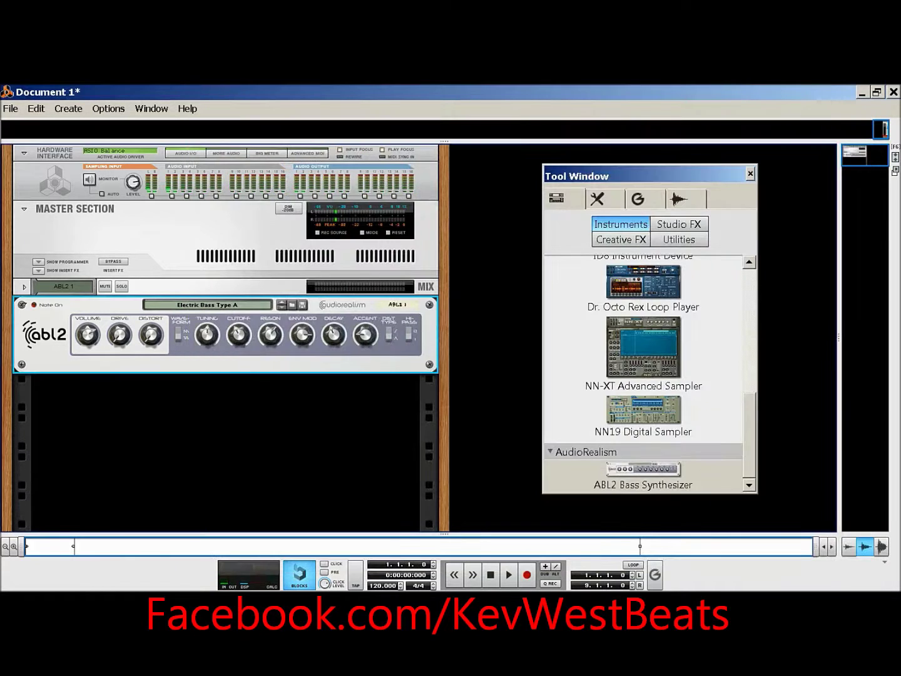
left_click_drag(334, 335, 313, 305)
left_click_drag(366, 335, 355, 301)
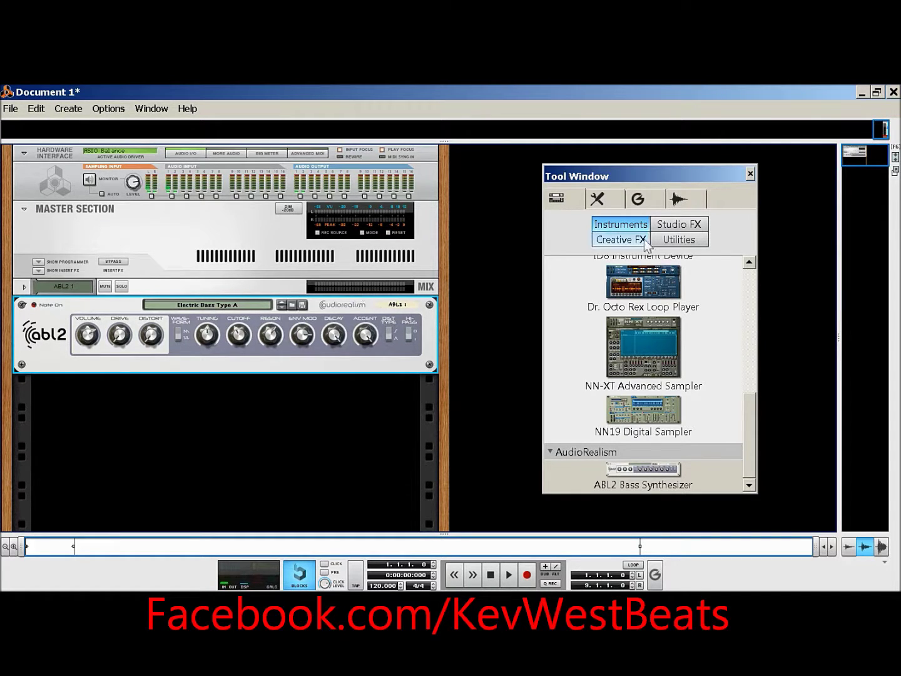
- Add a Softube Saturation Knob beneath the ABL2, and bypass and re-enable it to compare the sound
left_click(672, 223)
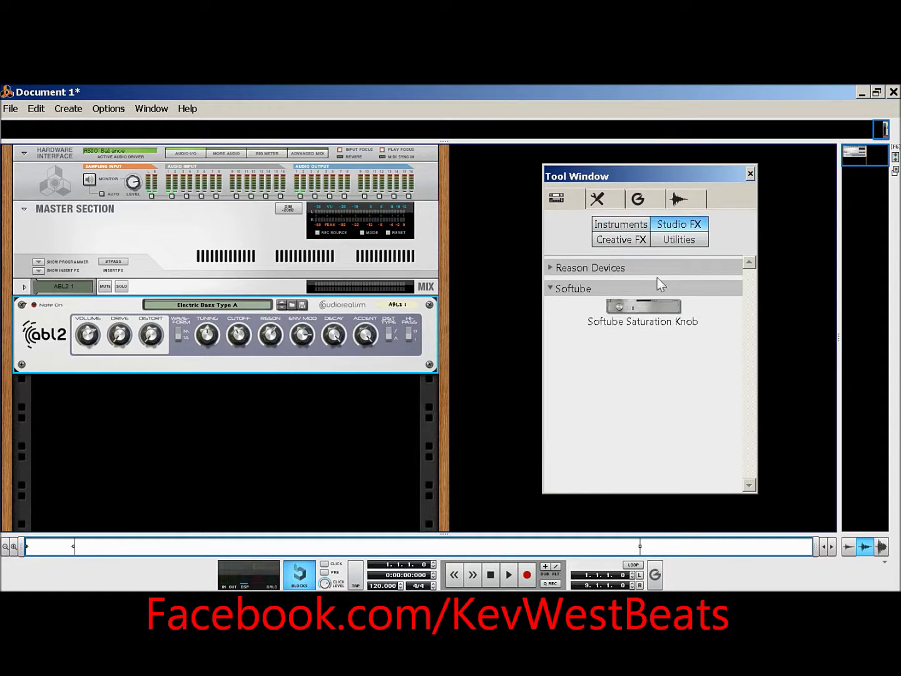
double_click(649, 307)
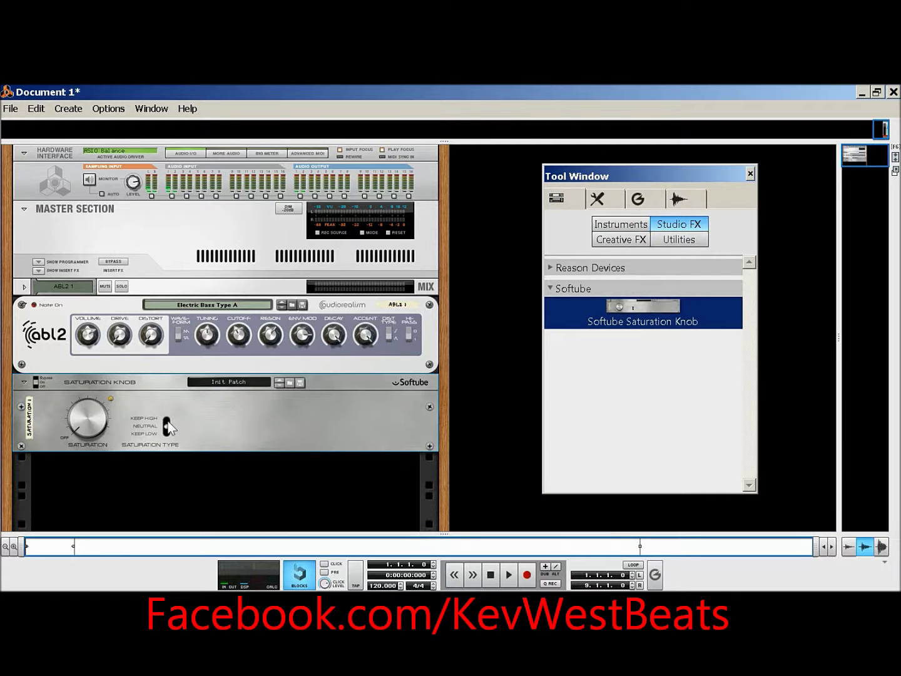
mouse_move(169, 428)
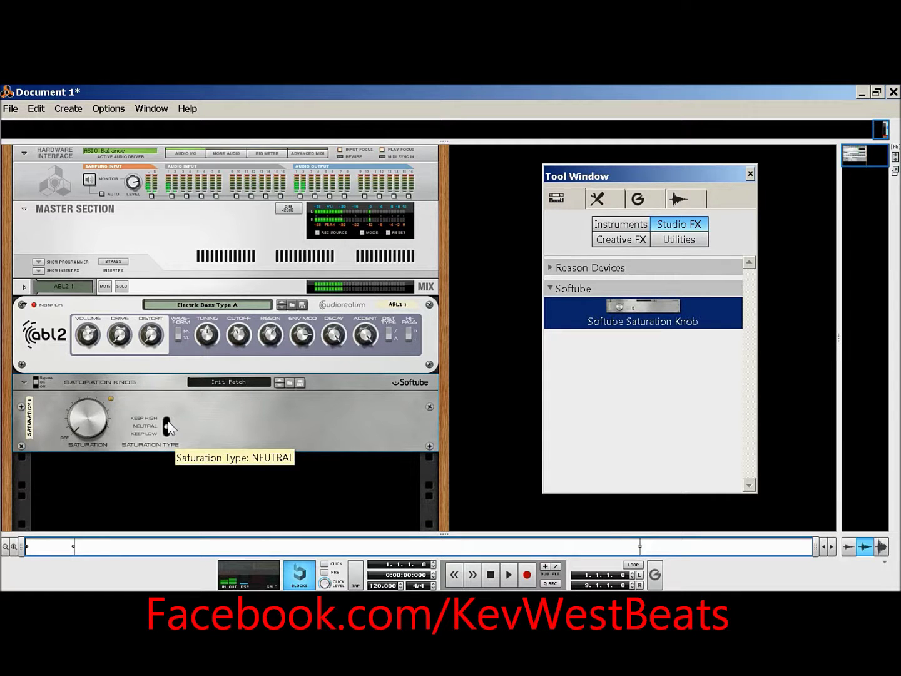
left_click(38, 375)
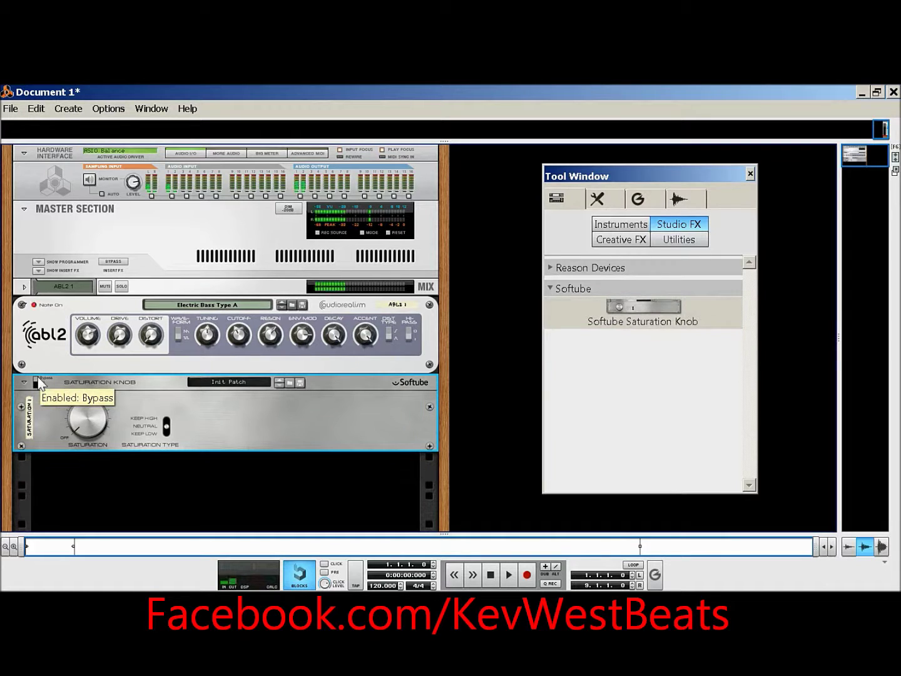
left_click(37, 380)
- Raise the Saturation Knob's amount, try the Keep Low saturation type, and set the type to Keep High
left_click_drag(108, 426, 95, 395)
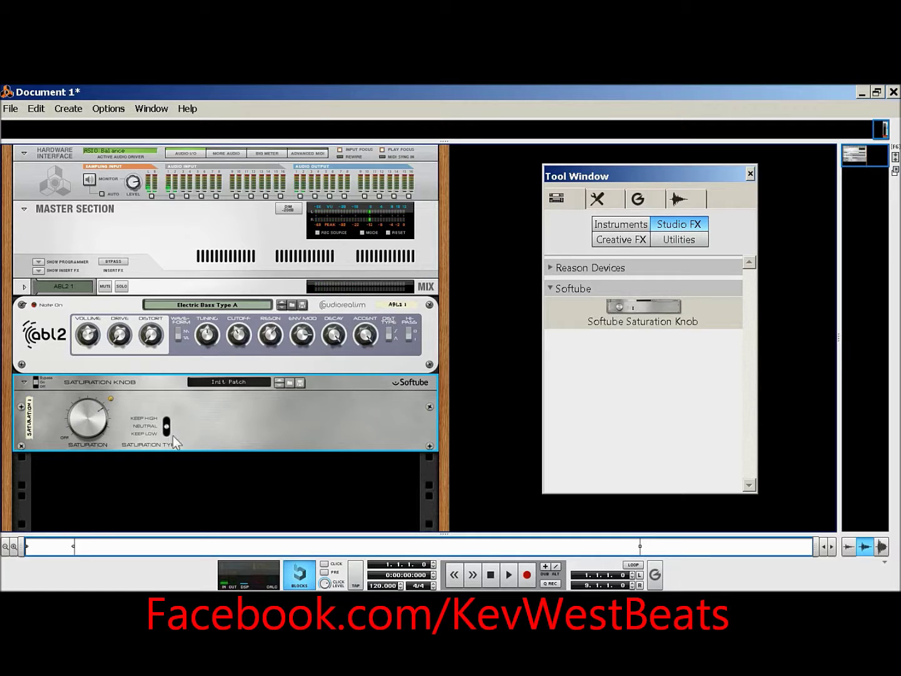
mouse_move(166, 433)
left_click_drag(166, 433, 165, 445)
mouse_move(169, 429)
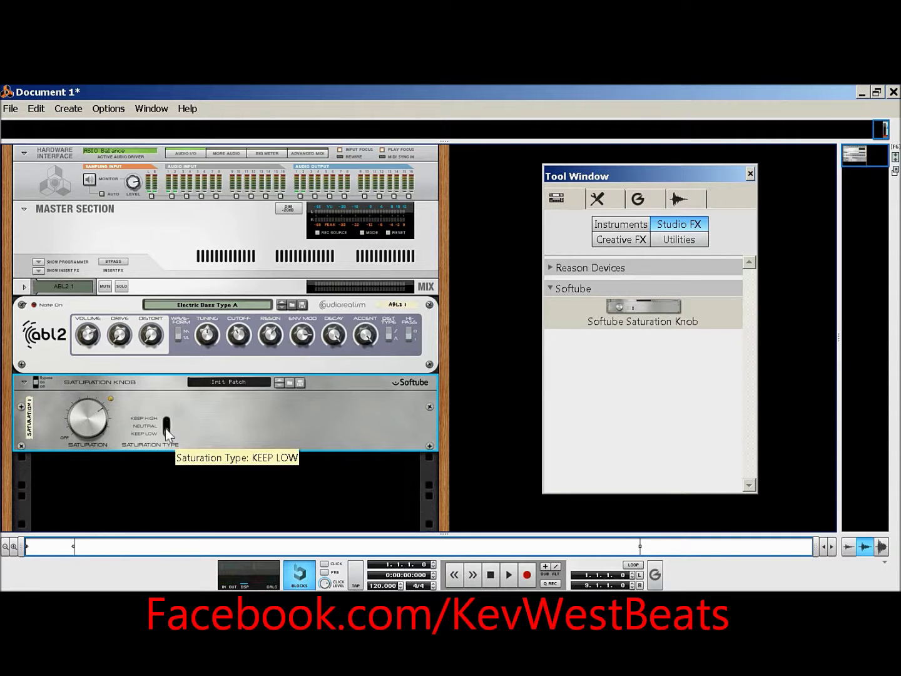
left_click_drag(166, 433, 166, 423)
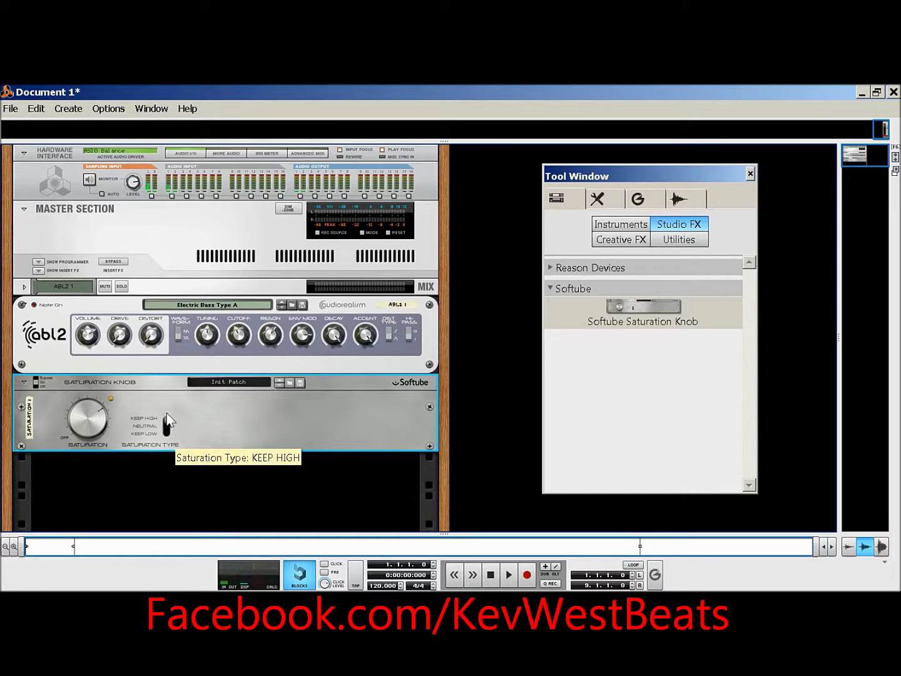